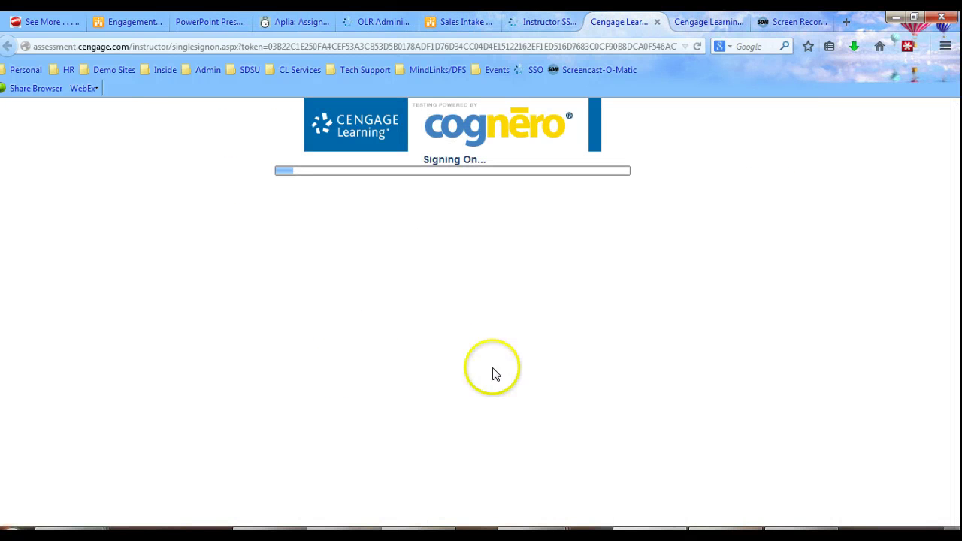
# Start a new test titled "Chapter 5 ECON Multi" in the Principles of Economics folder, built from questions randomly selected by question type.
pyautogui.click(216, 468)
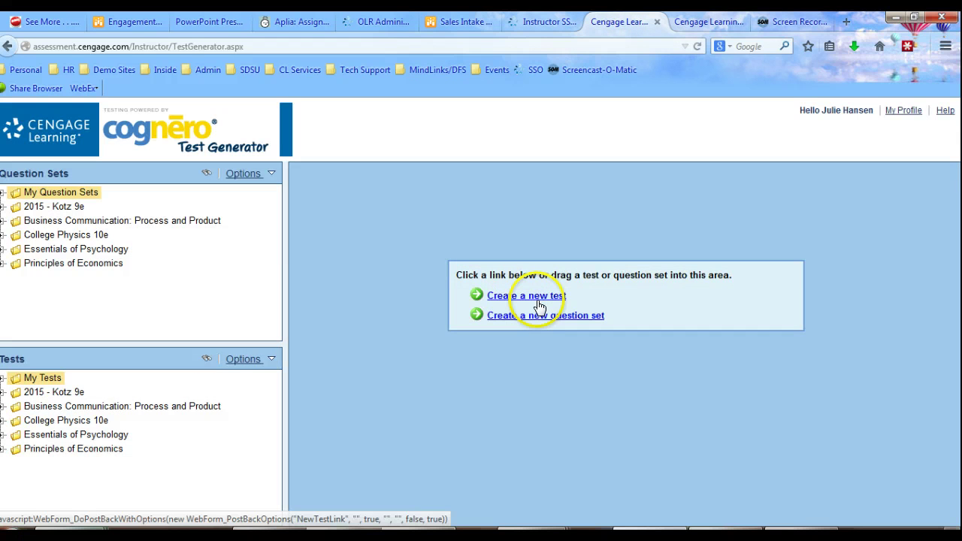
pyautogui.click(540, 297)
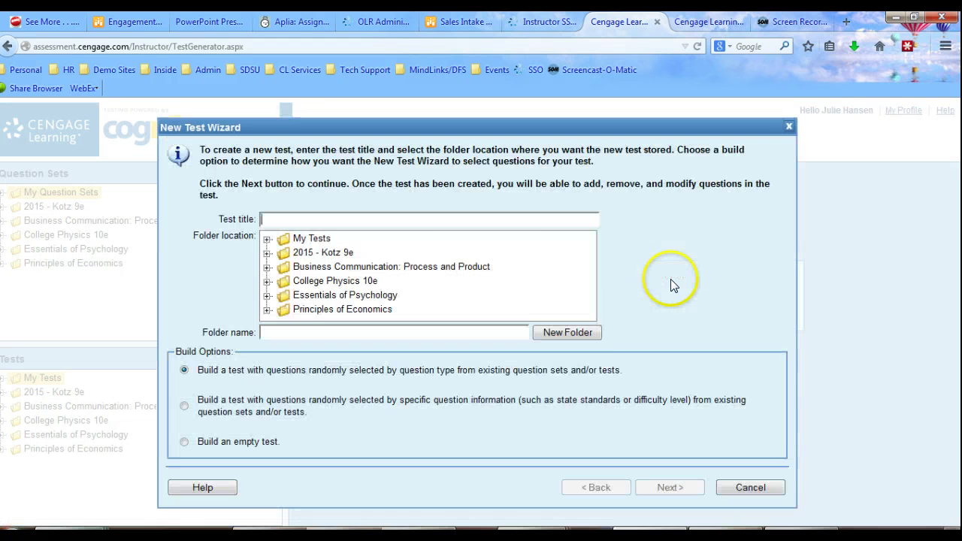
pyautogui.click(331, 223)
pyautogui.write('Chapter 5 ECON Multi')
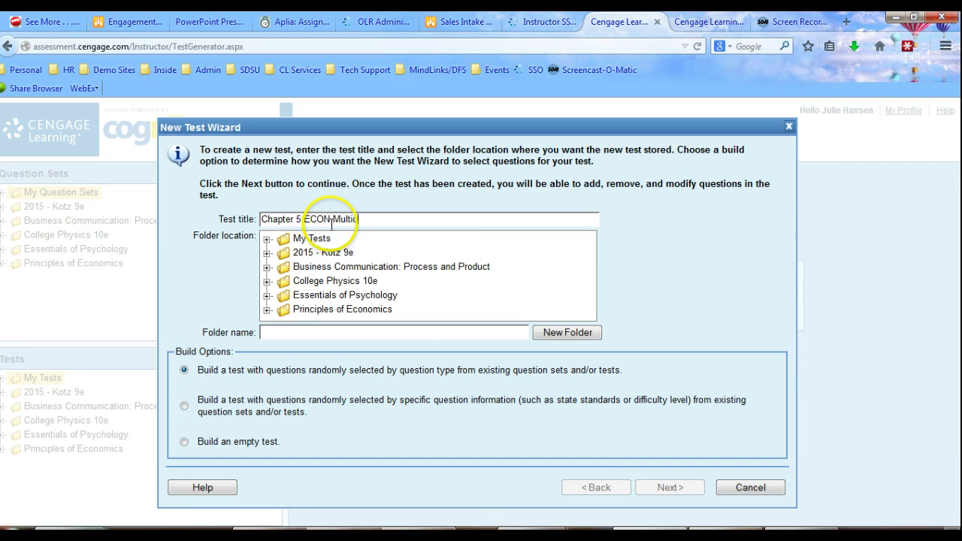
pyautogui.click(183, 406)
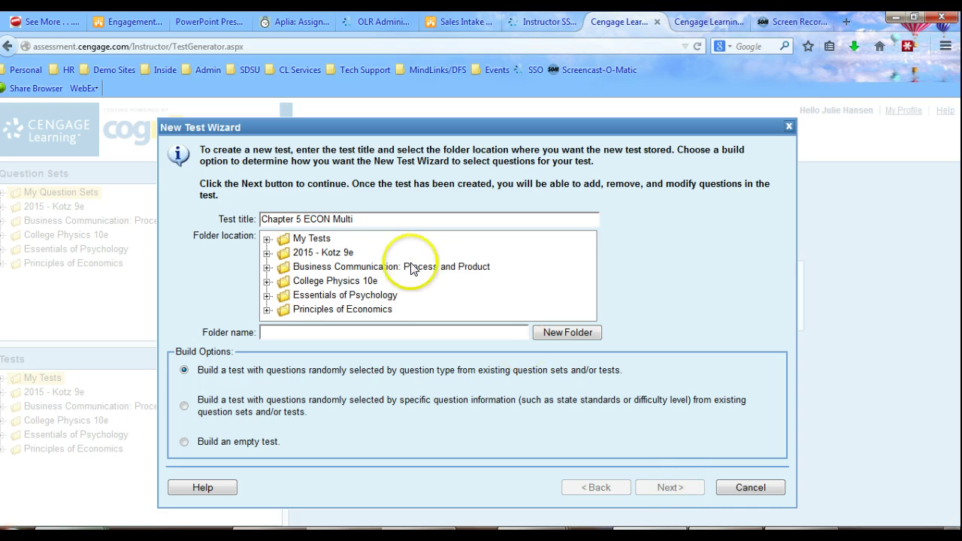
pyautogui.click(345, 310)
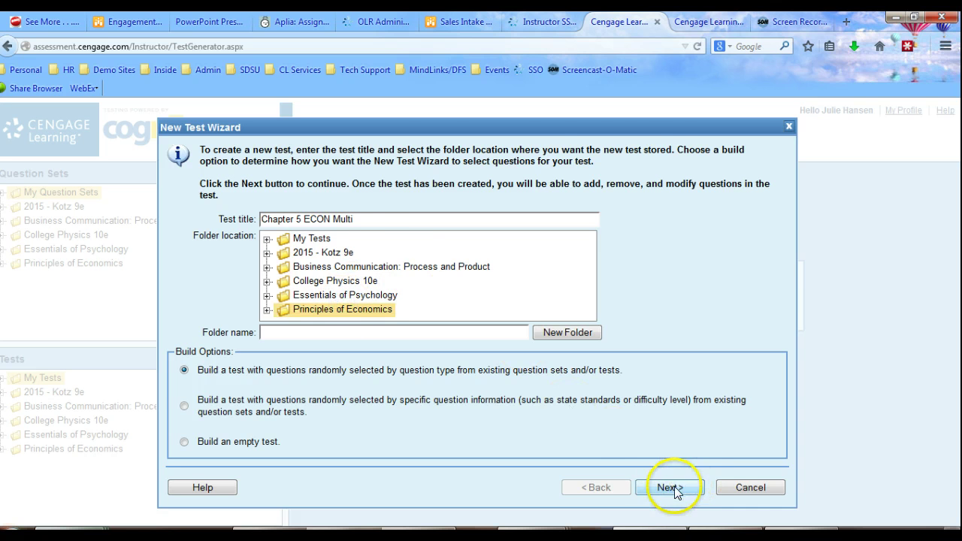
pyautogui.click(673, 486)
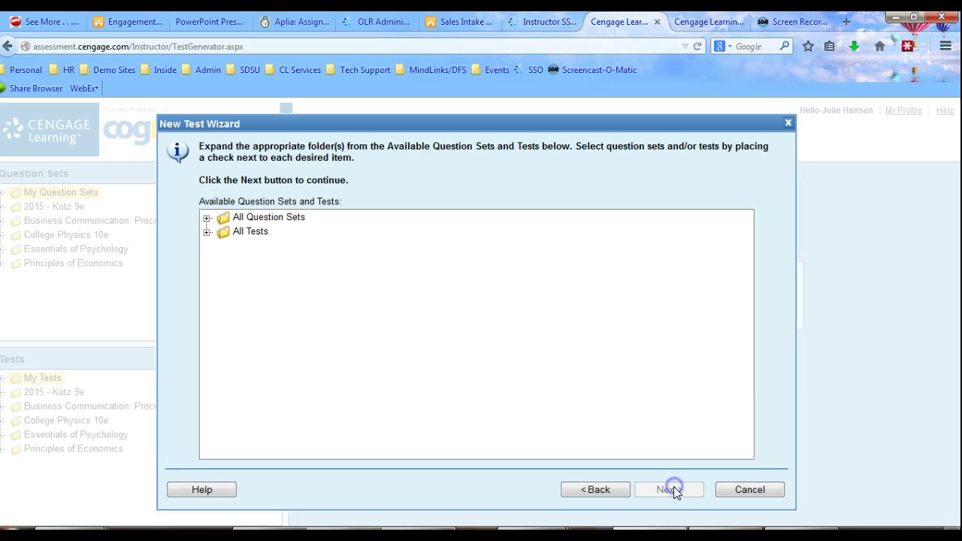
# Choose all Chapter 05 Elasticity and Its Application question sets from Principles of Economics as the test's source.
pyautogui.click(207, 218)
pyautogui.click(219, 303)
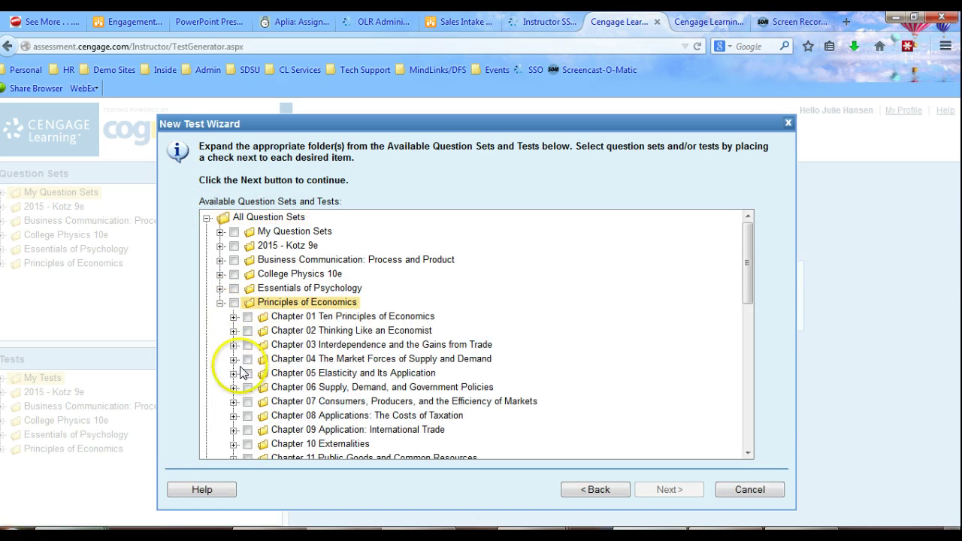
pyautogui.click(233, 373)
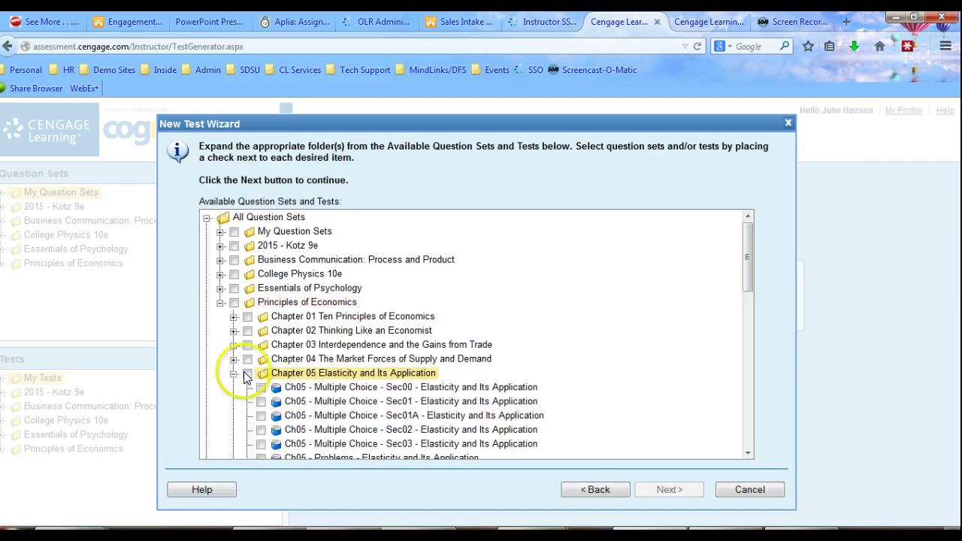
pyautogui.click(247, 375)
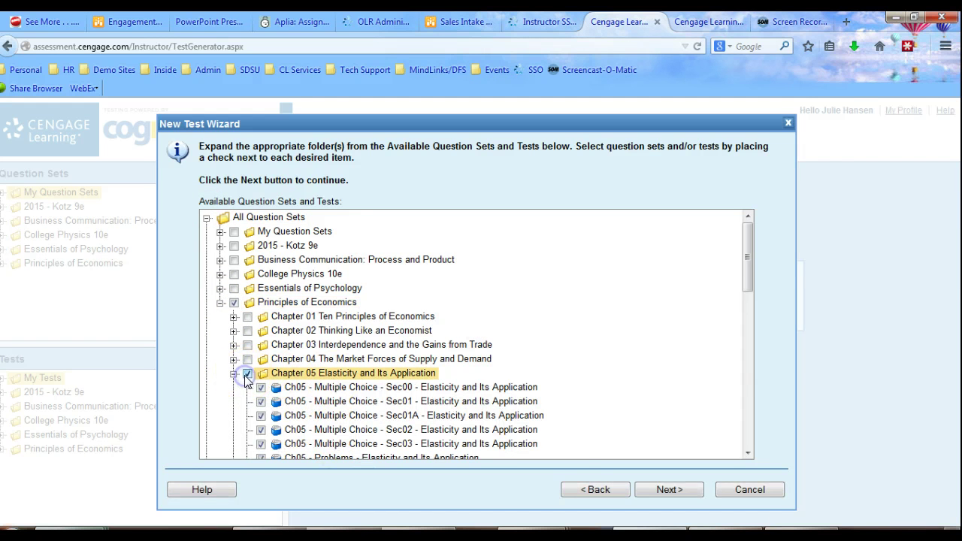
pyautogui.click(668, 489)
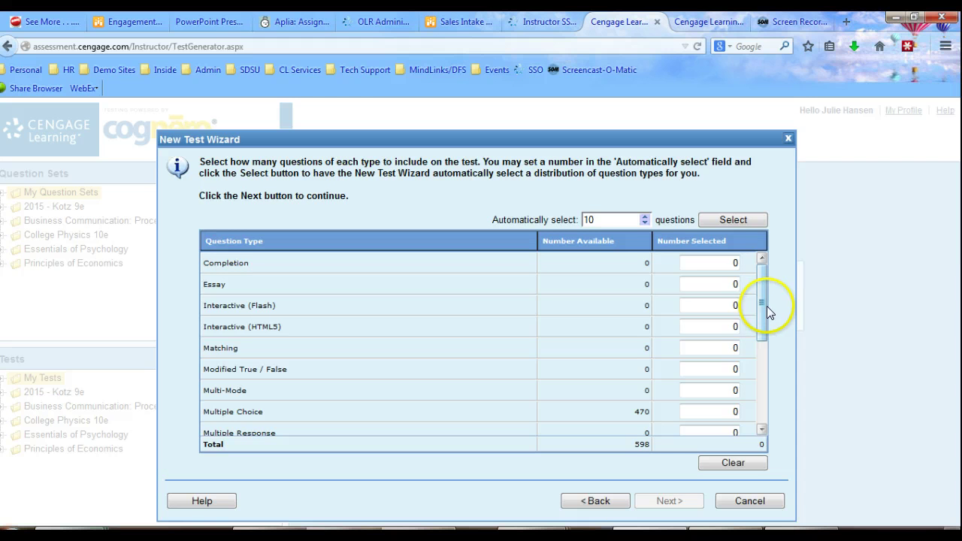
# Have the wizard automatically distribute 15 questions across the question types.
pyautogui.moveTo(621, 218); pyautogui.dragTo(574, 220)
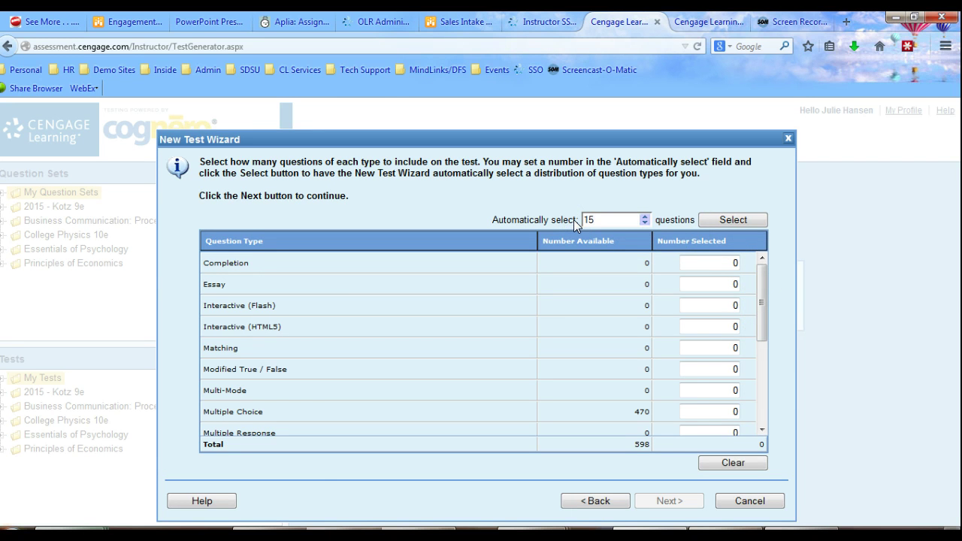
pyautogui.write('15')
pyautogui.click(727, 219)
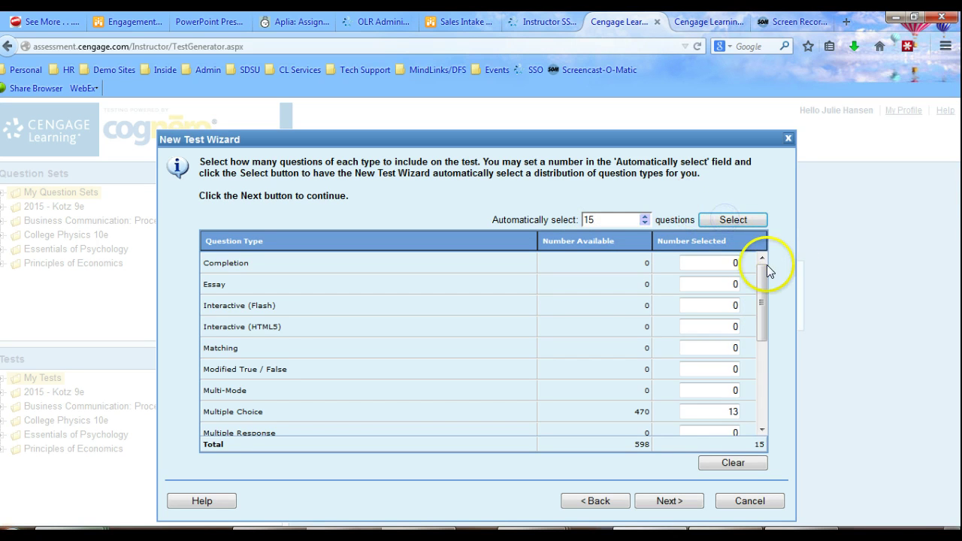
# Set Subjective Short Answer and True / False to 0 and Multiple Choice to 15, and finish creating the test.
pyautogui.moveTo(760, 281); pyautogui.dragTo(766, 329)
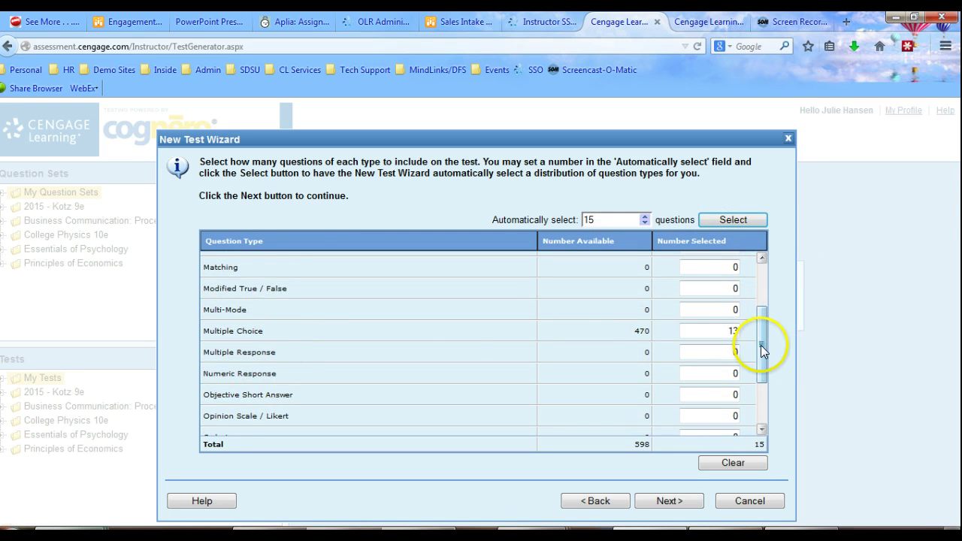
pyautogui.moveTo(760, 347); pyautogui.dragTo(760, 395)
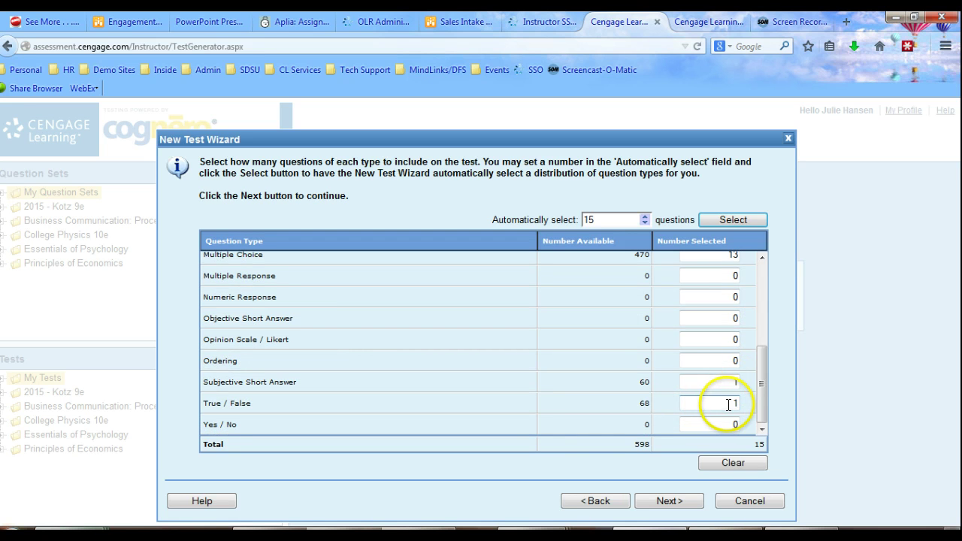
pyautogui.moveTo(712, 382); pyautogui.dragTo(782, 379)
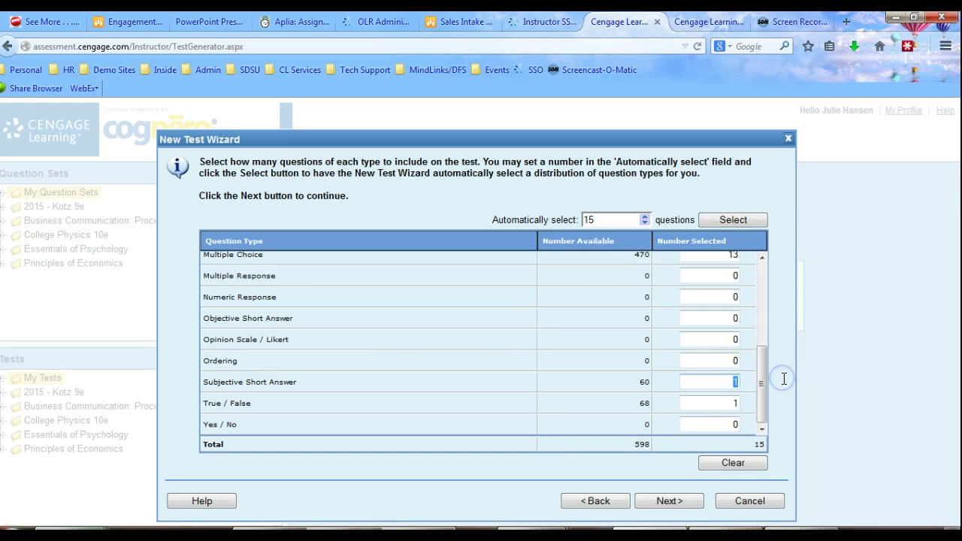
pyautogui.moveTo(730, 403); pyautogui.dragTo(768, 401)
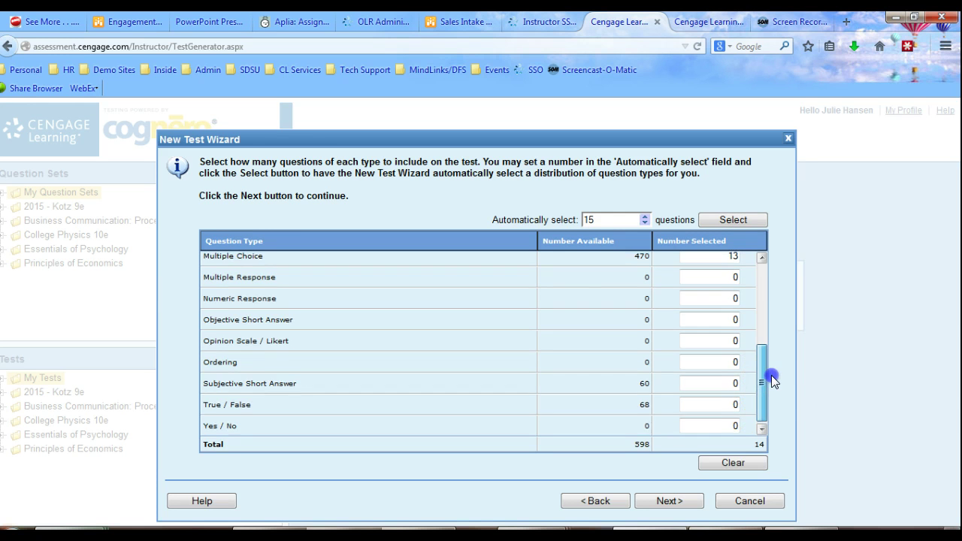
pyautogui.scroll(2, 769, 376)
pyautogui.moveTo(727, 332); pyautogui.dragTo(745, 325)
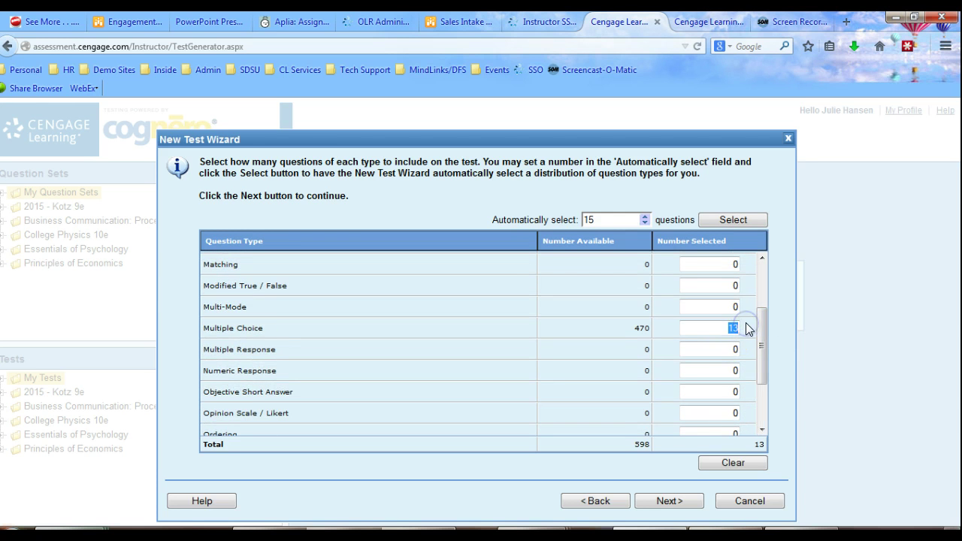
pyautogui.click(676, 503)
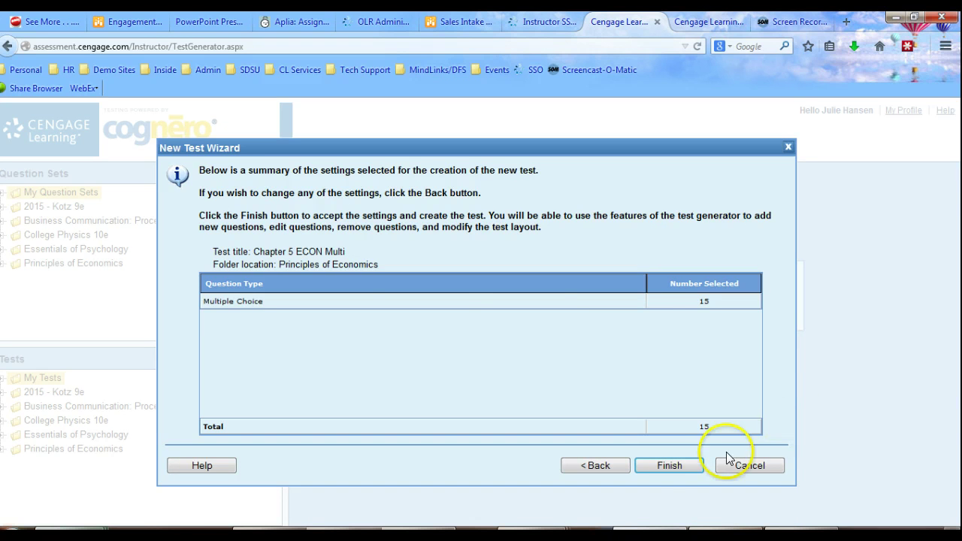
pyautogui.click(668, 465)
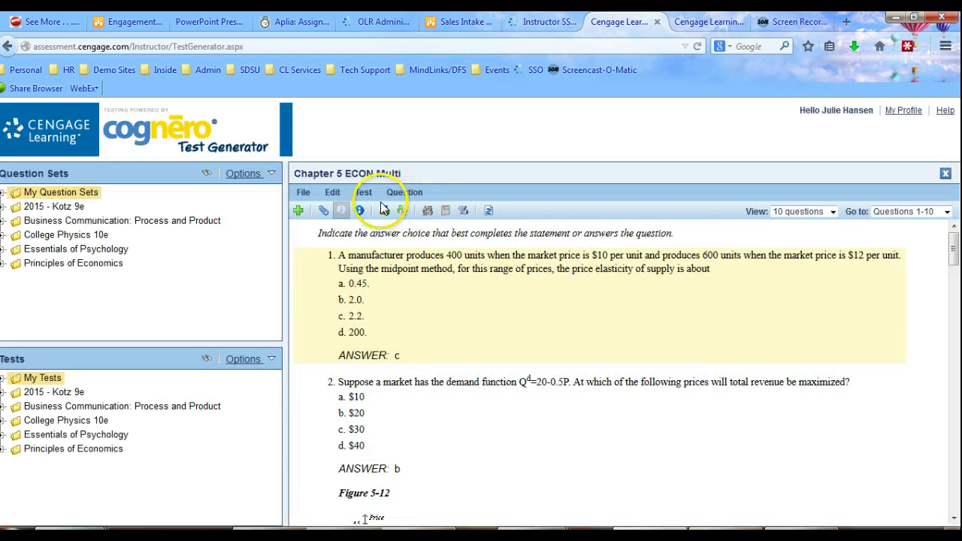
# Turn on the display of feedback, difficulty and learning objectives for the test's questions.
pyautogui.click(359, 212)
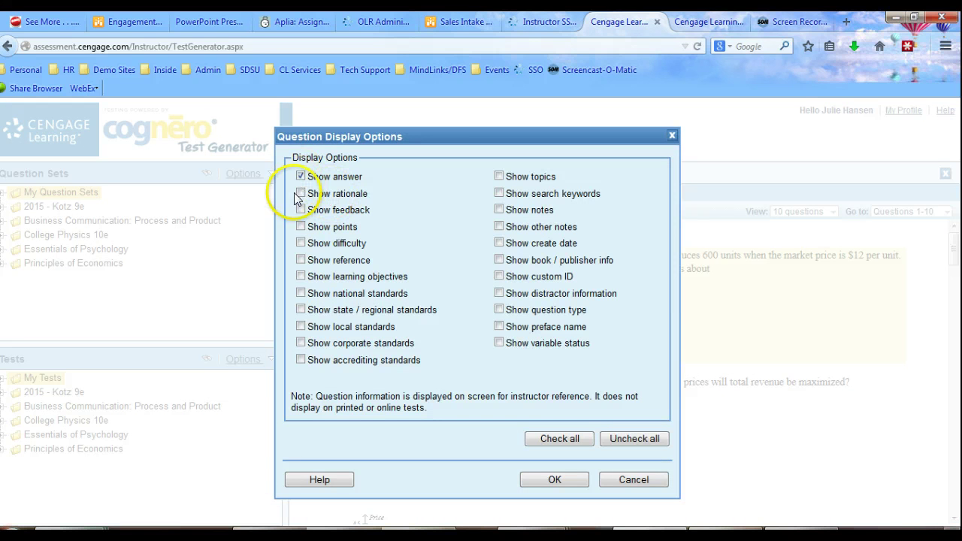
pyautogui.click(301, 209)
pyautogui.click(301, 243)
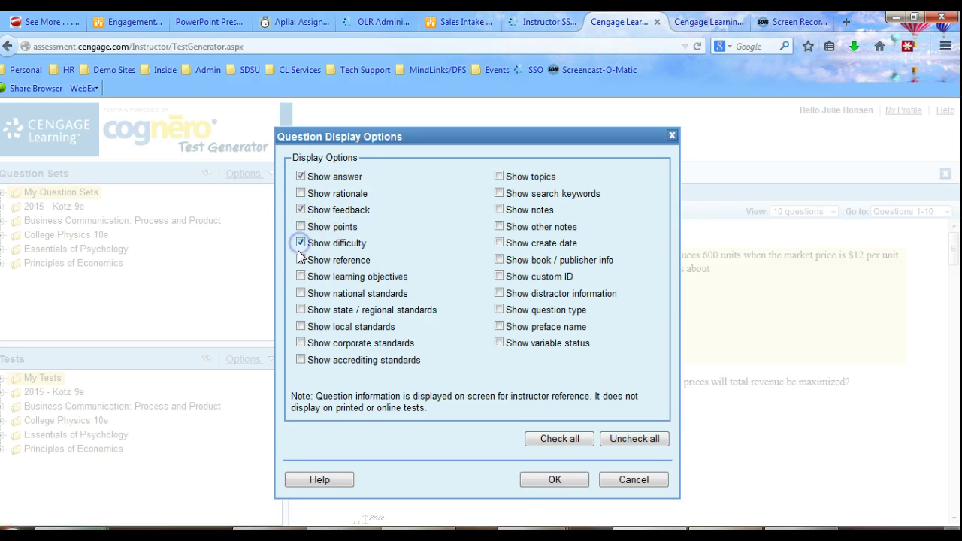
pyautogui.click(301, 276)
pyautogui.click(558, 479)
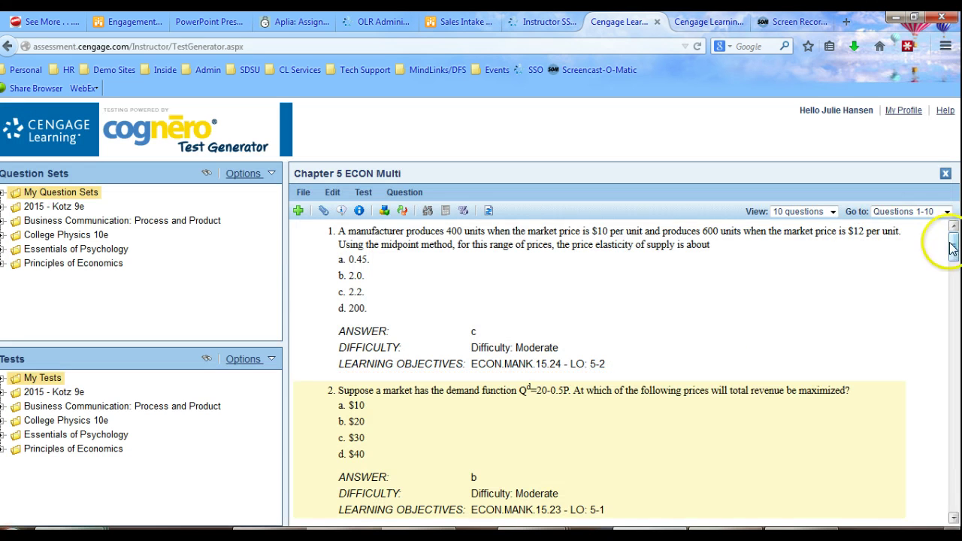
# Set the test view to show 15 questions at once.
pyautogui.moveTo(953, 246)
pyautogui.mouseDown()
pyautogui.moveTo(952, 300)
pyautogui.moveTo(951, 235)
pyautogui.mouseUp()
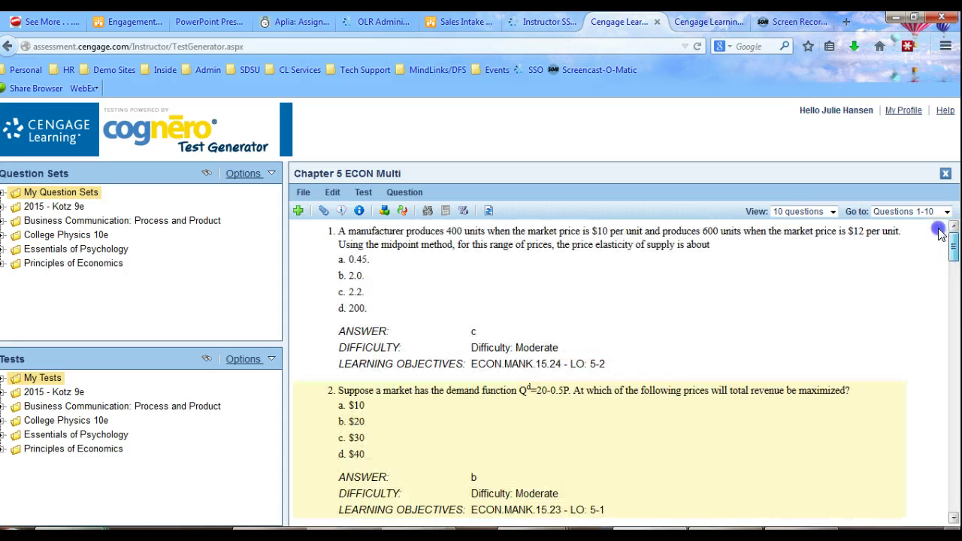
pyautogui.click(831, 212)
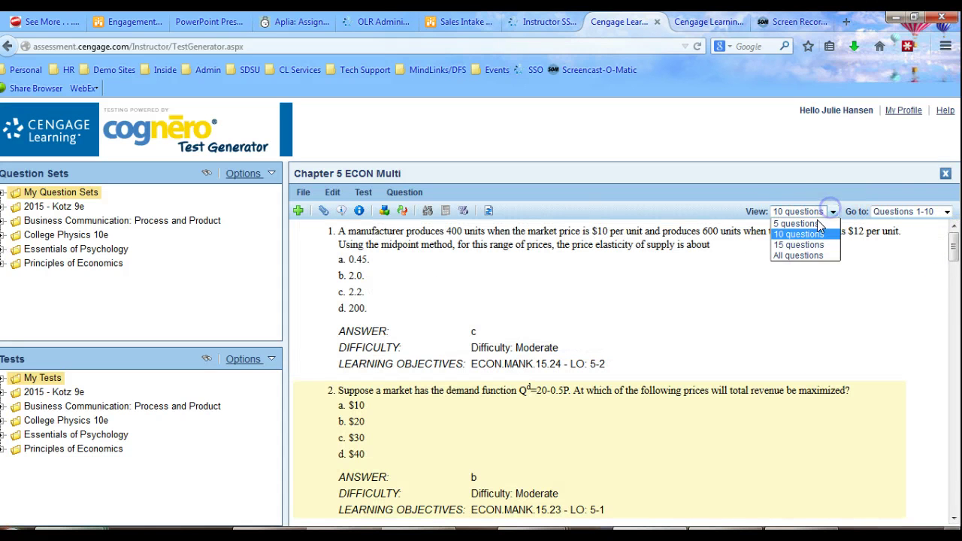
pyautogui.click(803, 236)
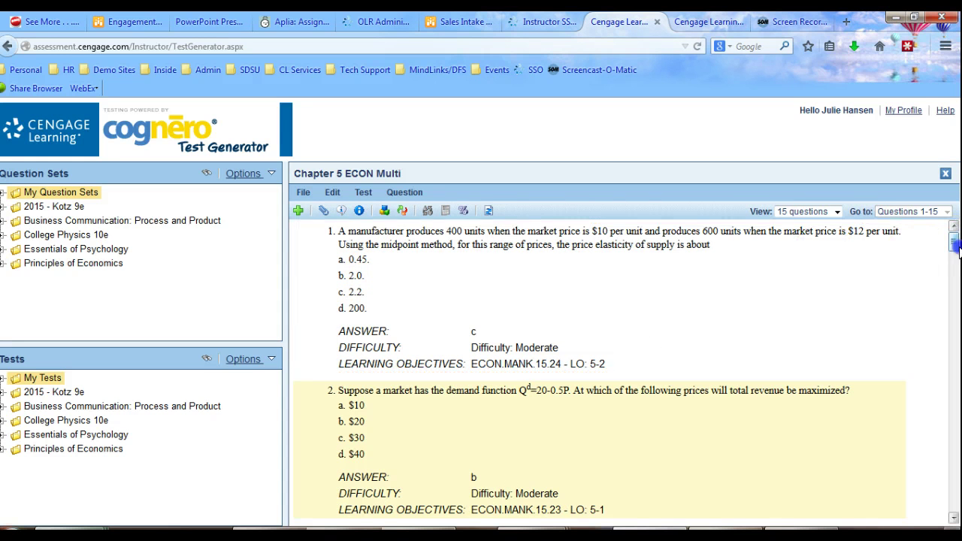
pyautogui.moveTo(953, 245)
pyautogui.mouseDown()
pyautogui.moveTo(944, 337)
pyautogui.moveTo(932, 348)
pyautogui.moveTo(931, 414)
pyautogui.moveTo(949, 239)
pyautogui.mouseUp()
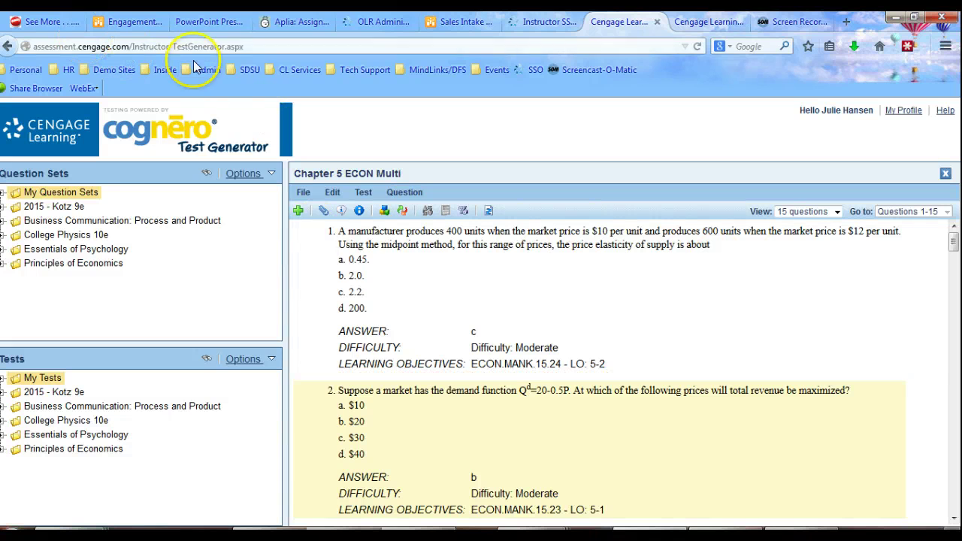
# Print a new PDF version using Multiple Versions, with questions and answer choices scrambled and algorithm variable recalculation off.
pyautogui.click(304, 193)
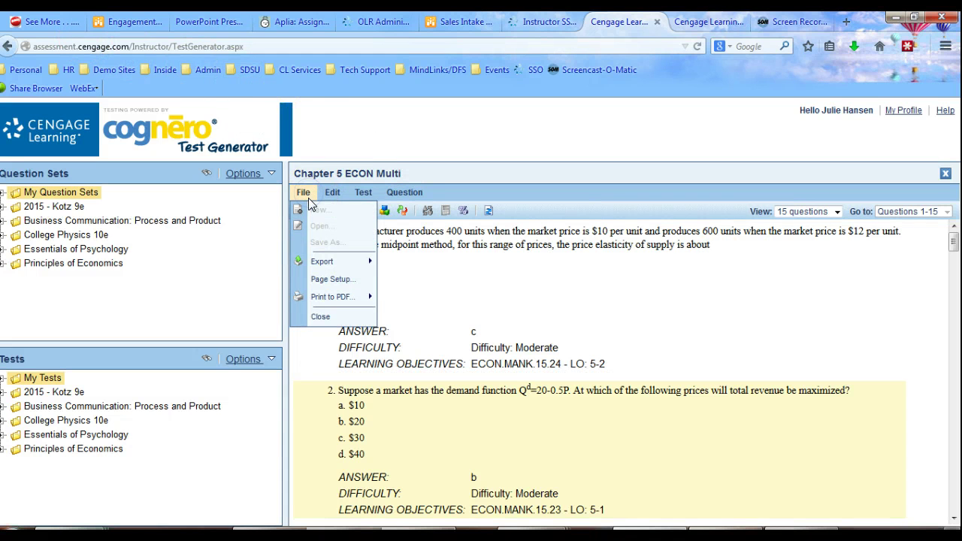
pyautogui.moveTo(327, 299)
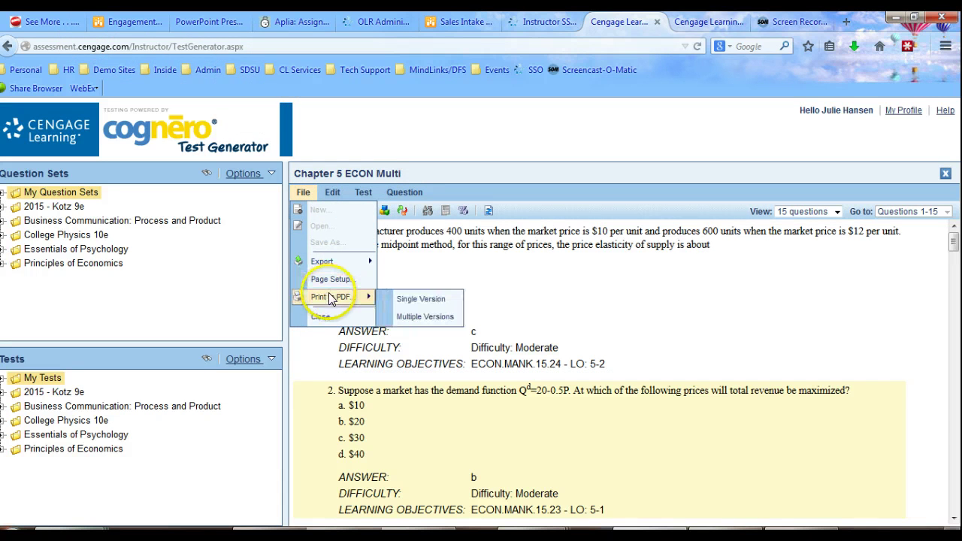
pyautogui.click(420, 317)
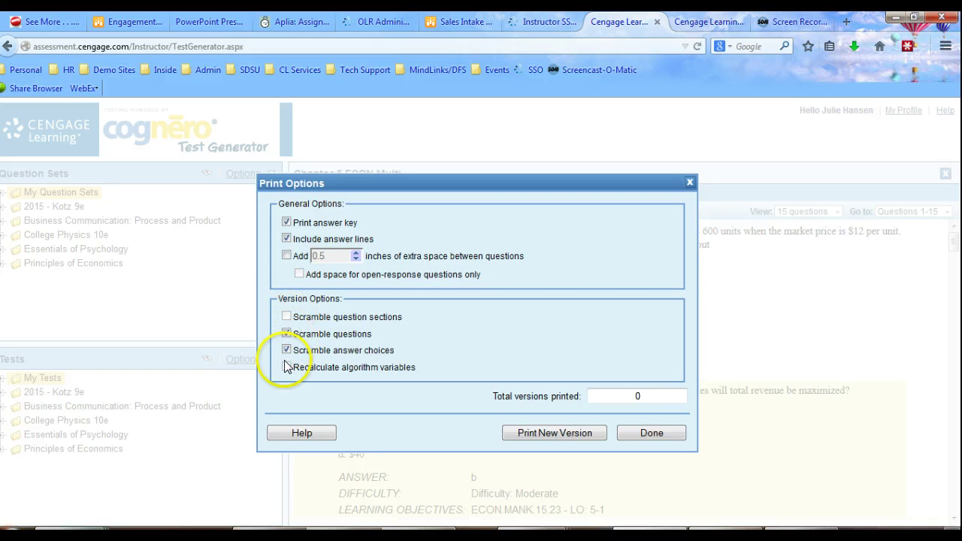
pyautogui.click(287, 368)
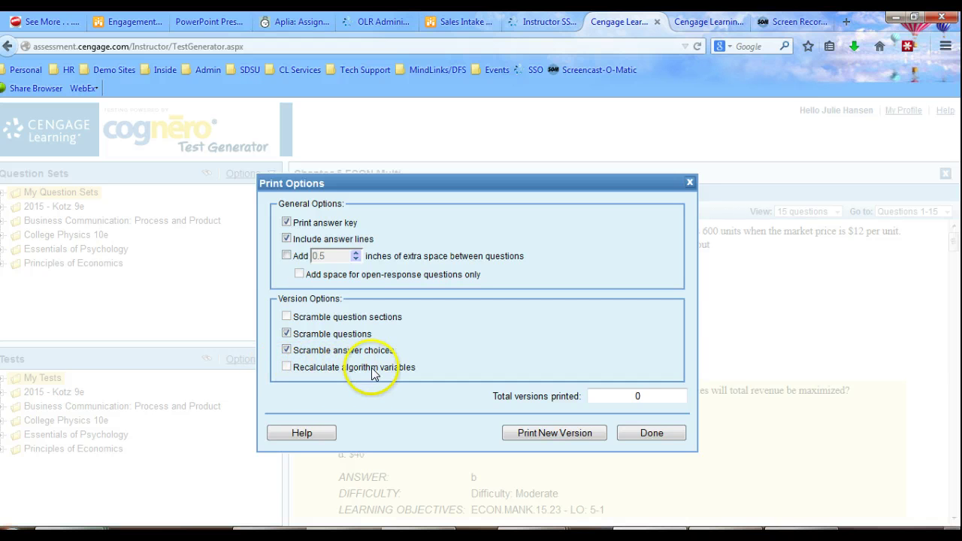
pyautogui.click(288, 368)
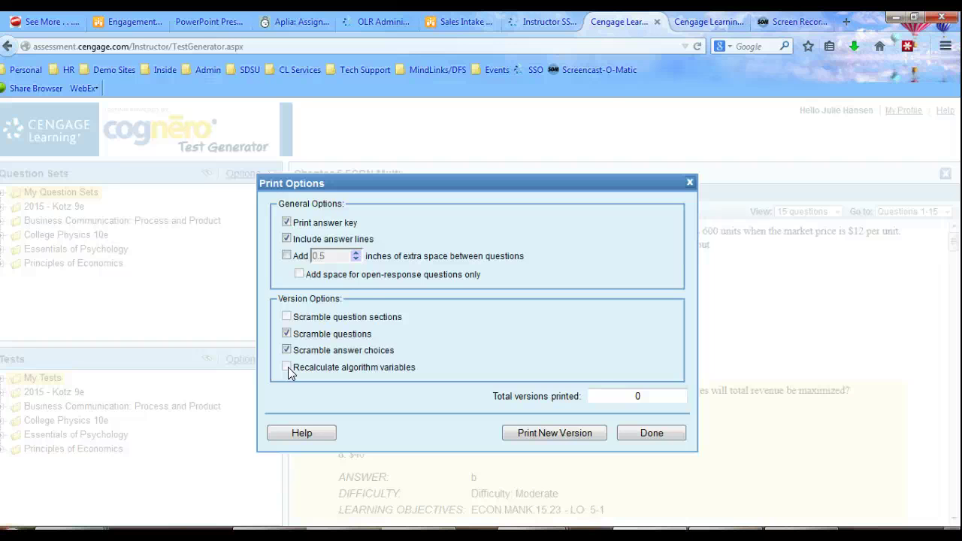
pyautogui.click(552, 436)
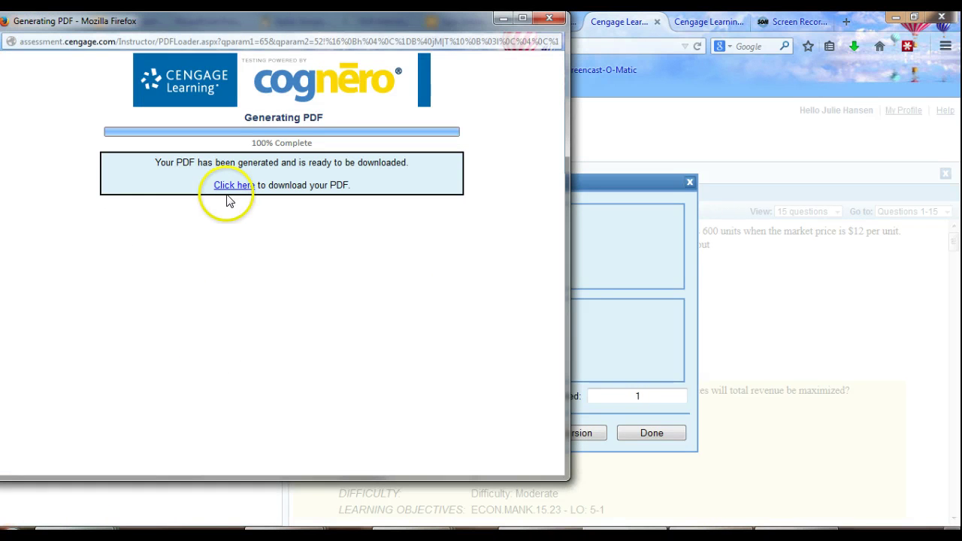
# Download the generated test PDF, open it with Adobe Reader and maximize its window.
pyautogui.click(232, 188)
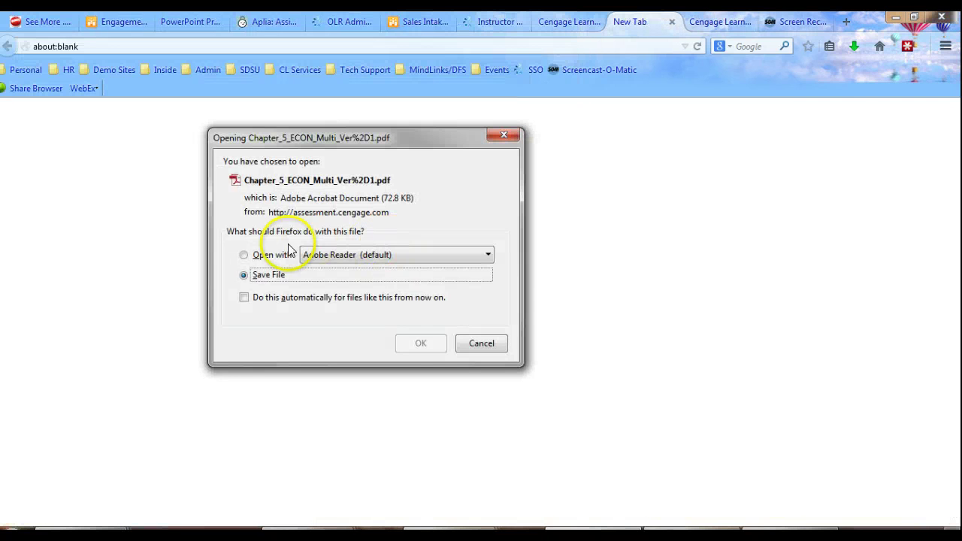
pyautogui.click(272, 256)
pyautogui.click(438, 343)
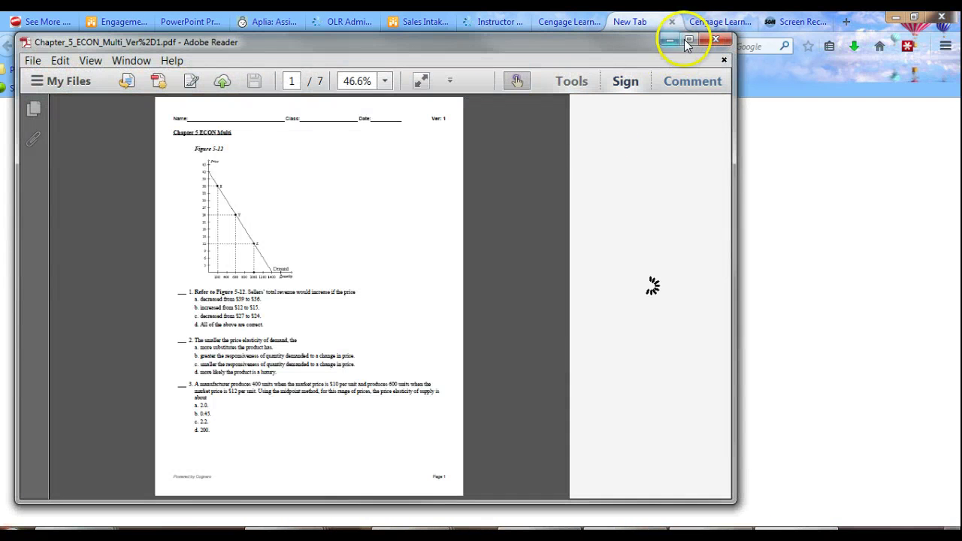
pyautogui.click(685, 42)
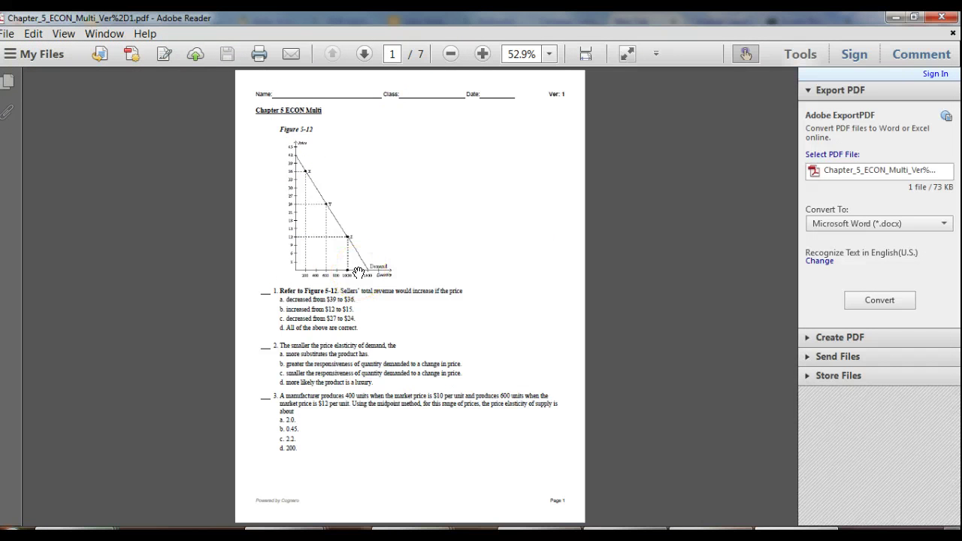
# Switch back to the Cengage test generator in Firefox, print another scrambled version of the test and download its generated PDF.
pyautogui.click(145, 513)
pyautogui.click(563, 21)
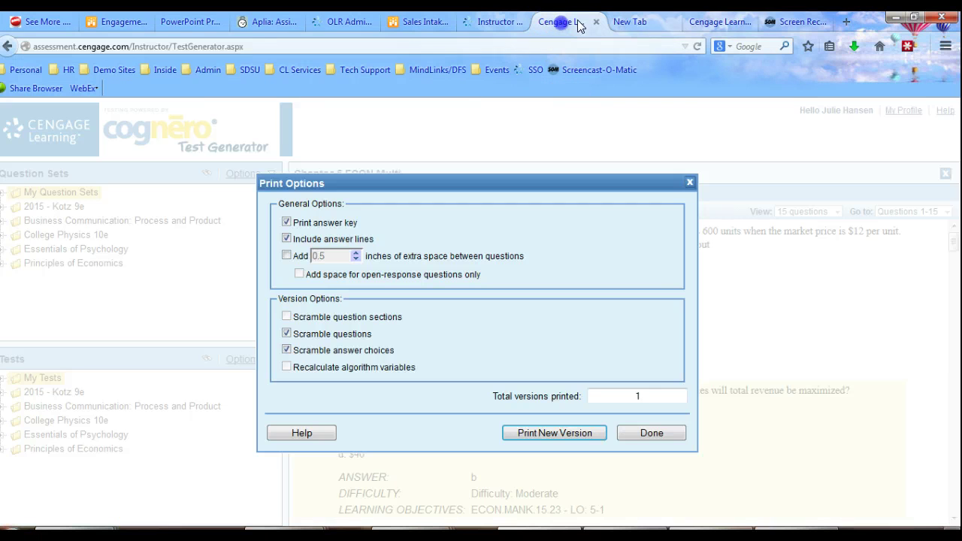
pyautogui.click(571, 432)
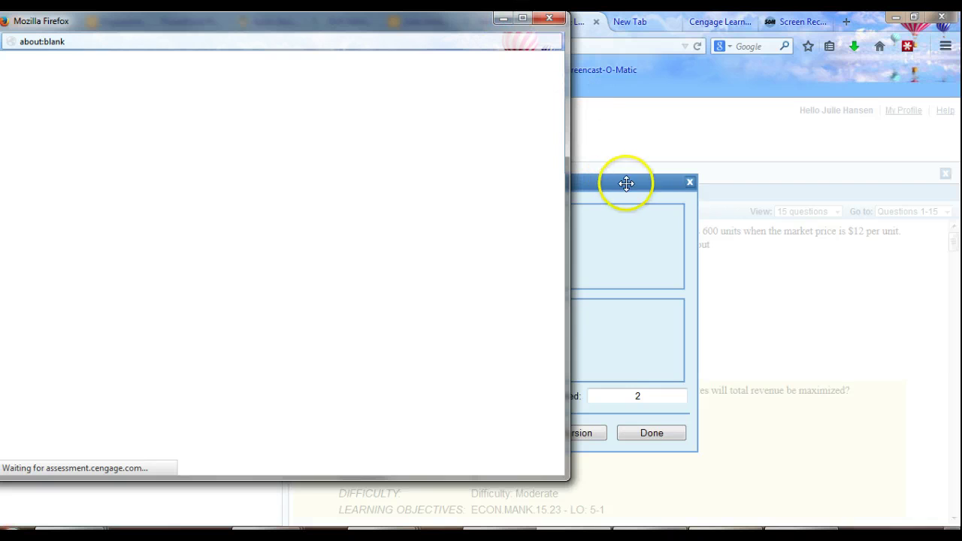
pyautogui.moveTo(633, 186); pyautogui.dragTo(766, 129)
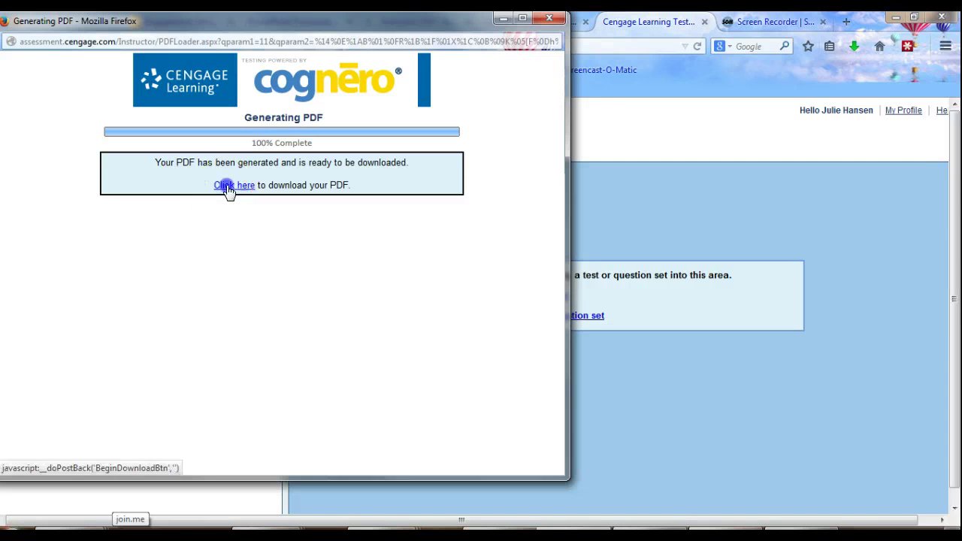
pyautogui.click(224, 187)
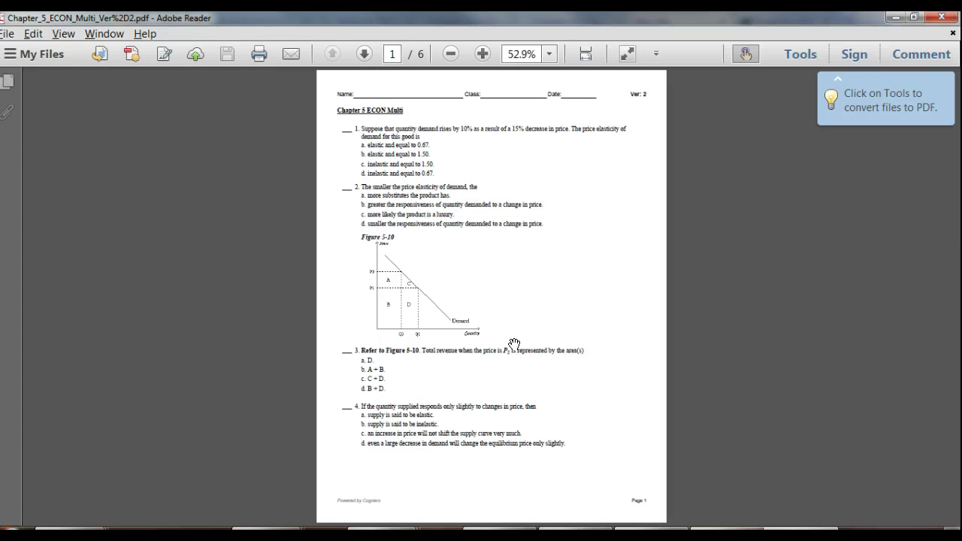
# Compare the opening questions of the version 2 PDF at 75% zoom with those of the version 1 PDF at 100% zoom.
pyautogui.moveTo(513, 345); pyautogui.dragTo(522, 273)
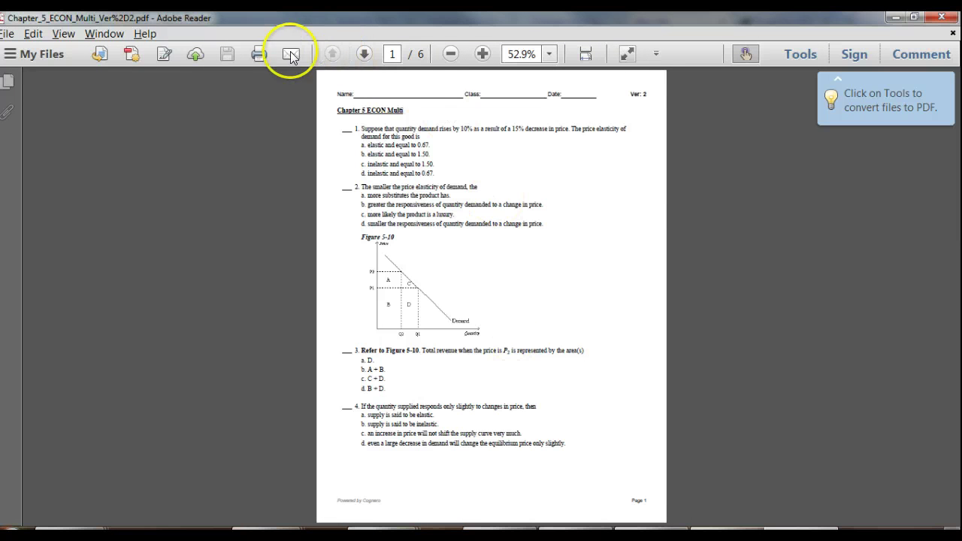
pyautogui.click(483, 54)
pyautogui.click(483, 54)
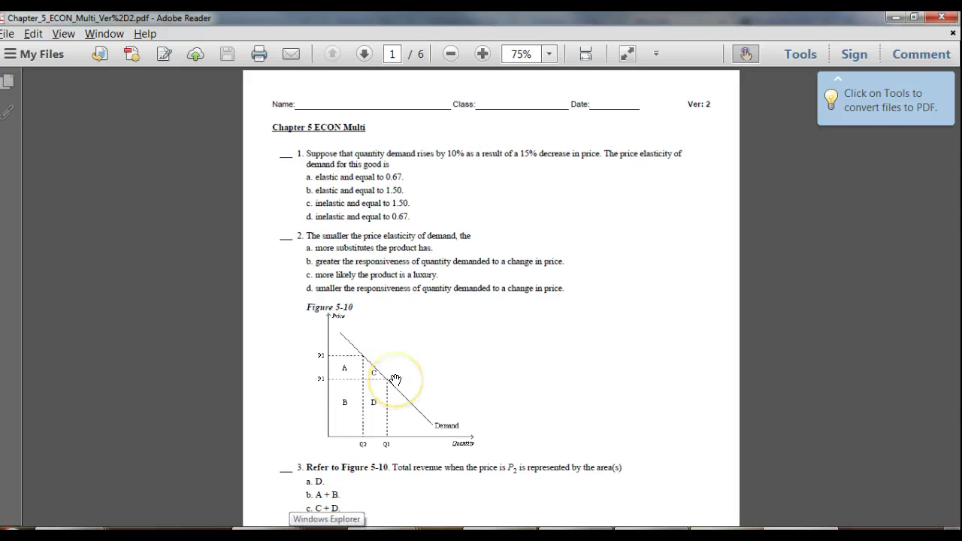
pyautogui.hotkey('alt', 'Tab')
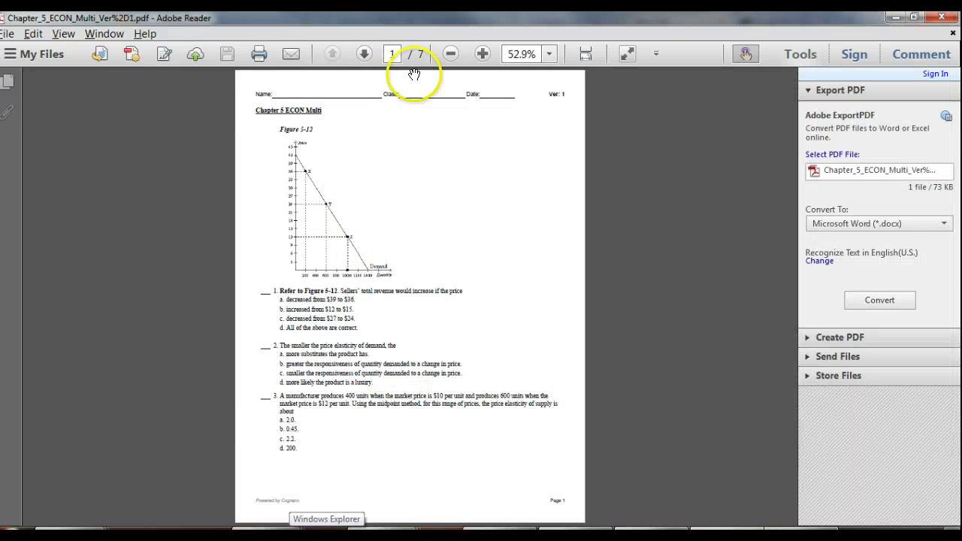
pyautogui.click(483, 54)
pyautogui.click(482, 54)
pyautogui.click(483, 54)
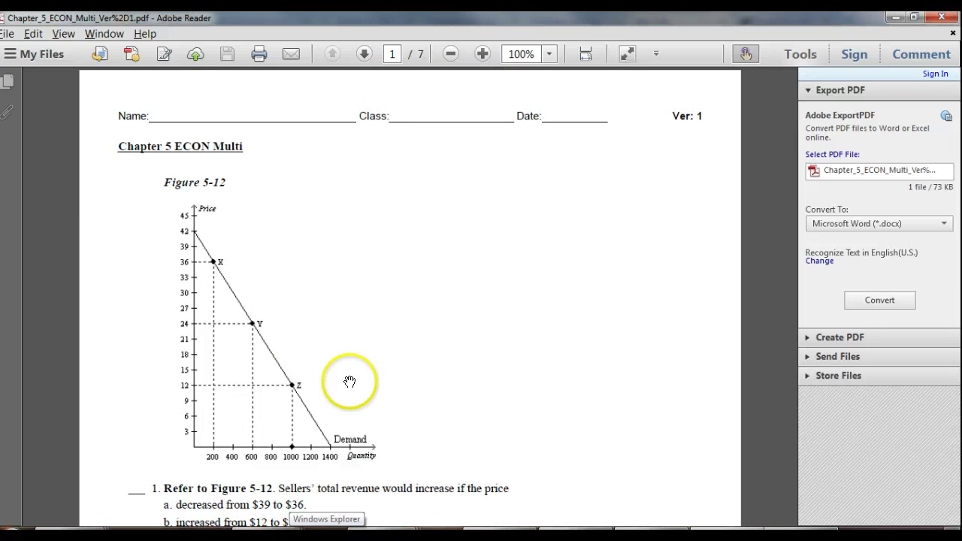
pyautogui.moveTo(349, 382); pyautogui.dragTo(363, 266)
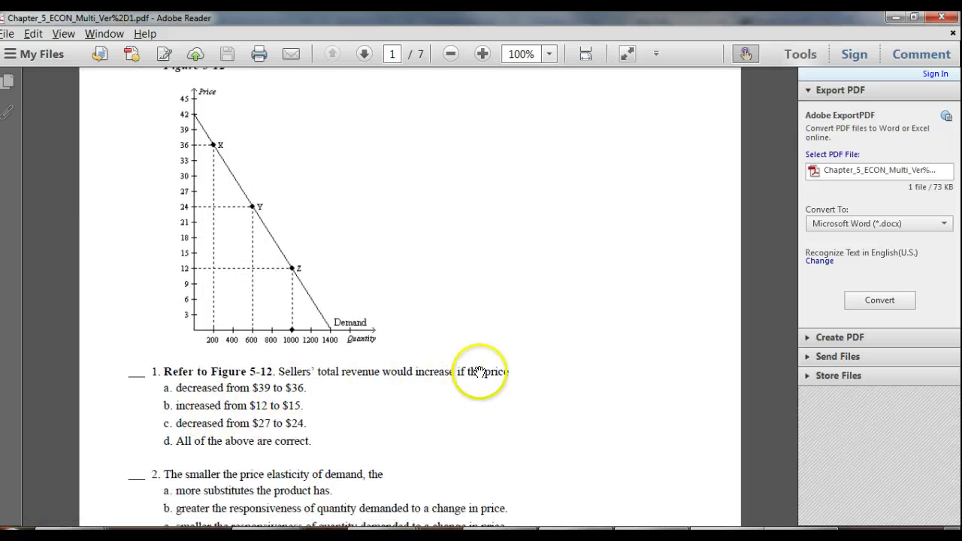
# Return to the version 2 PDF, enlarge it to 141% and examine the order of questions 1 to 4 and Figure 5-10.
pyautogui.hotkey('alt', 'Tab')
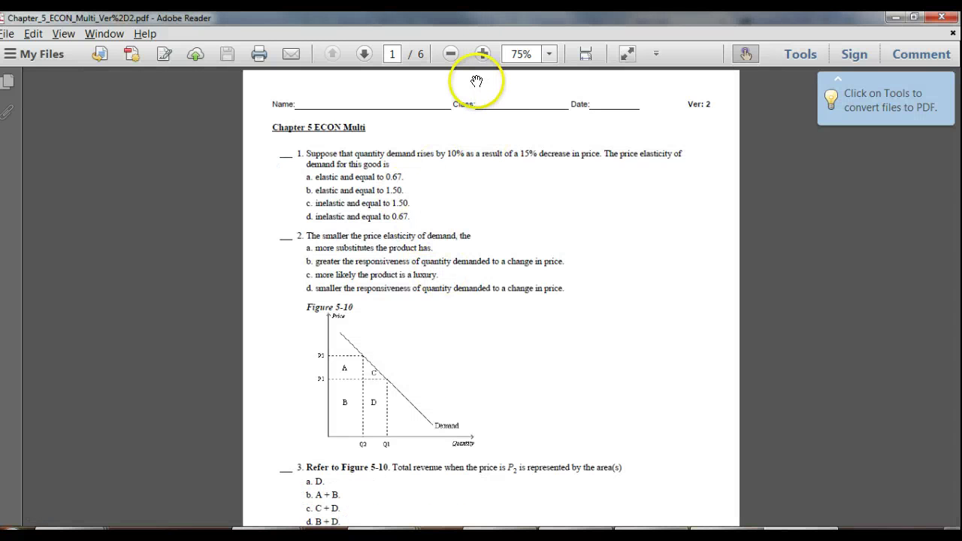
pyautogui.click(483, 54)
pyautogui.click(482, 54)
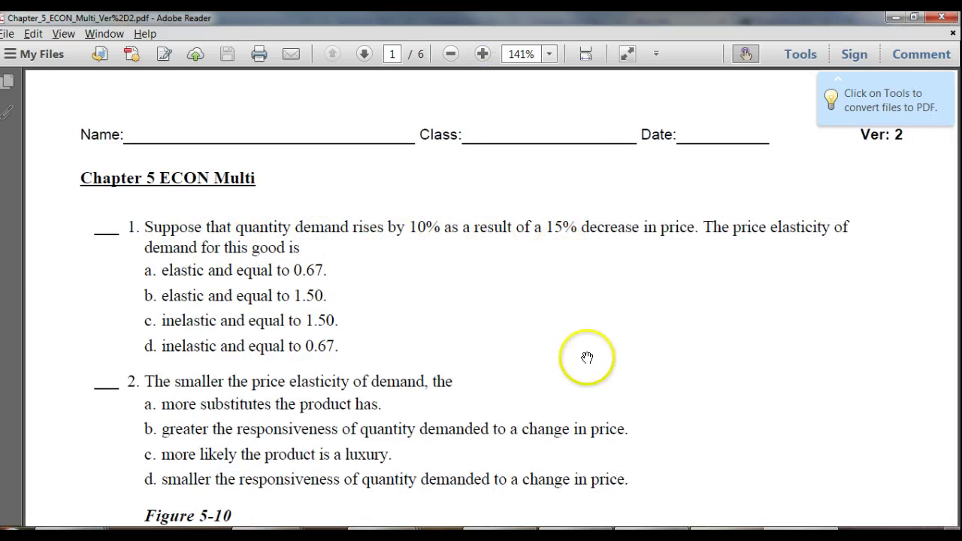
pyautogui.moveTo(584, 354); pyautogui.dragTo(579, 188)
pyautogui.moveTo(547, 407); pyautogui.dragTo(525, 191)
pyautogui.moveTo(556, 360); pyautogui.dragTo(552, 275)
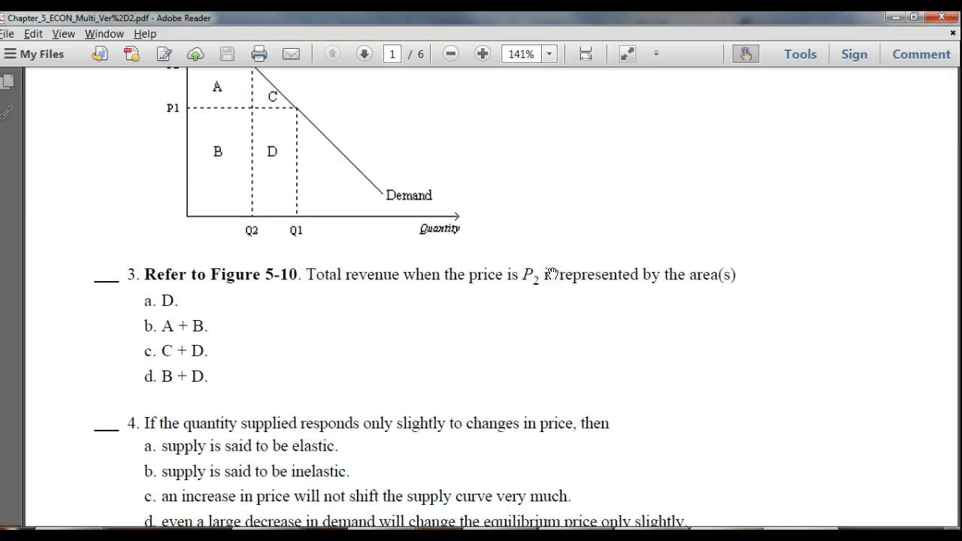
pyautogui.moveTo(564, 383); pyautogui.dragTo(554, 245)
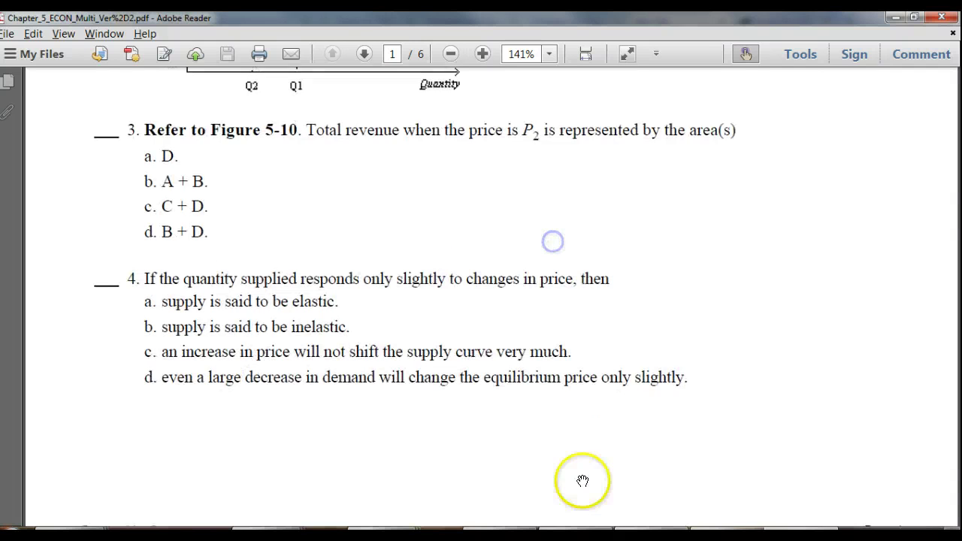
pyautogui.moveTo(584, 420); pyautogui.dragTo(605, 244)
pyautogui.scroll(4, 558, 365)
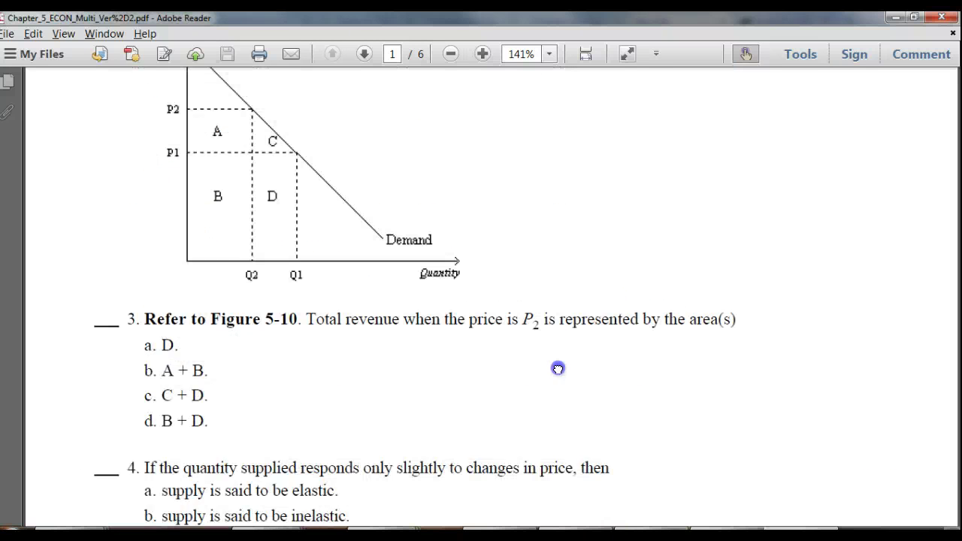
pyautogui.scroll(3, 548, 376)
pyautogui.scroll(3, 546, 405)
pyautogui.scroll(-4, 556, 268)
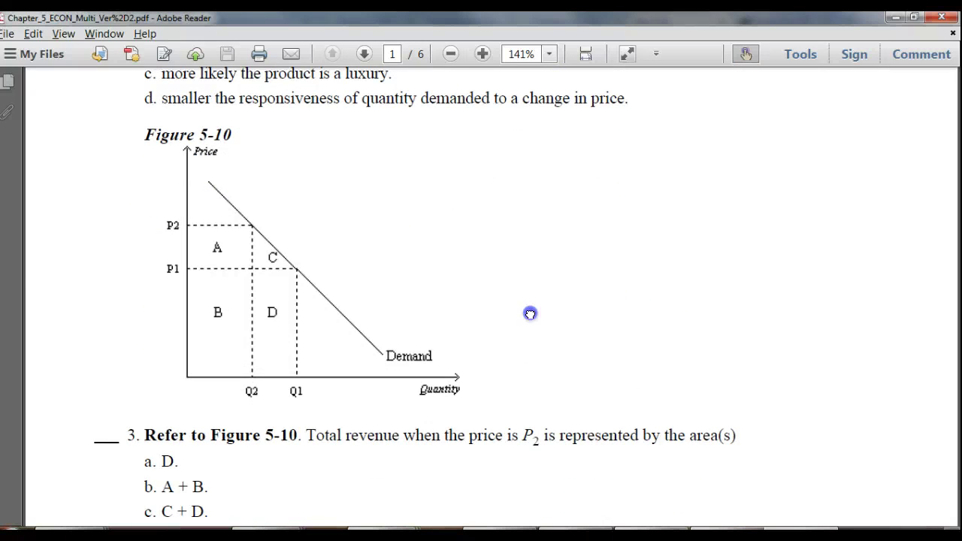
pyautogui.moveTo(530, 313); pyautogui.dragTo(527, 264)
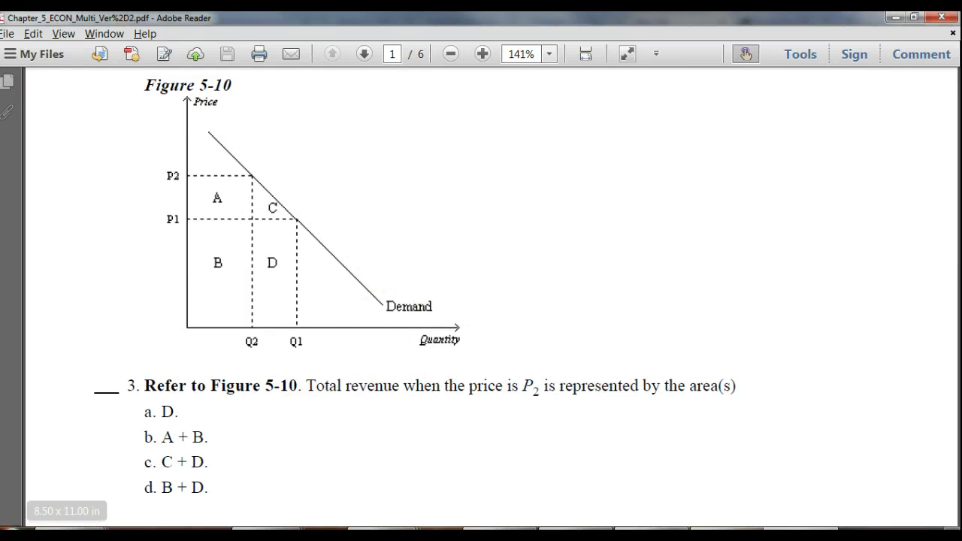
pyautogui.scroll(5, 437, 444)
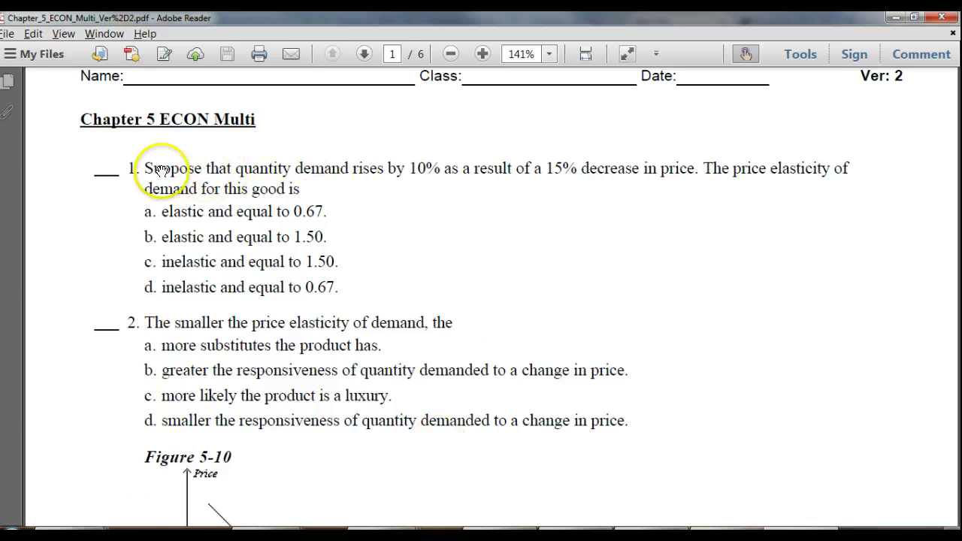